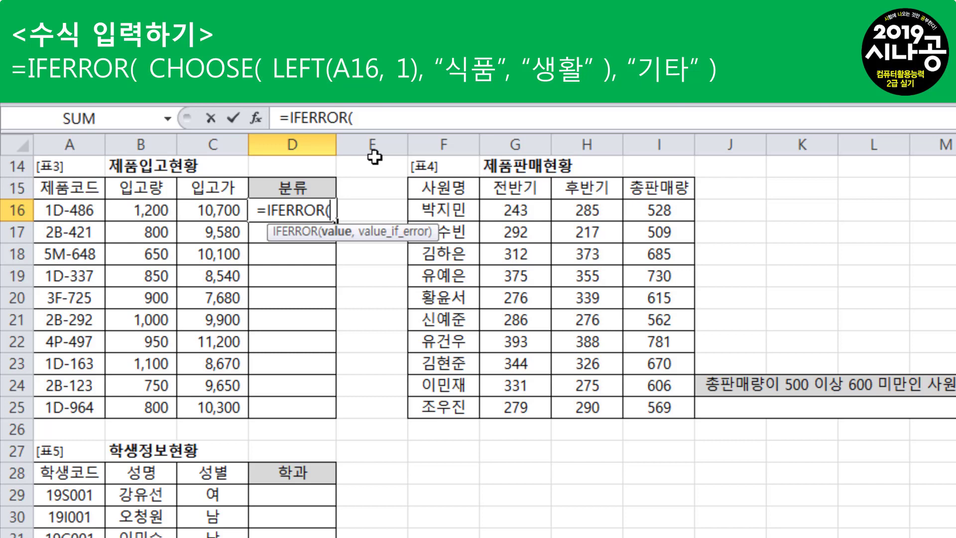
Nest the CHOOSE function as the value argument of the IFERROR formula in cell D16
type("CH")
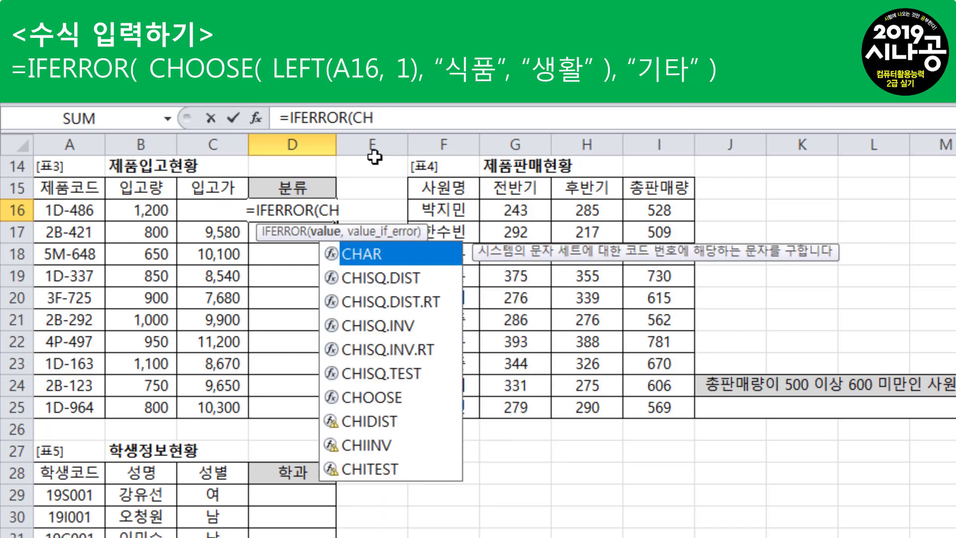
key("Down")
key("Down")
key("Down")
key("Down")
key("Down")
key("Down")
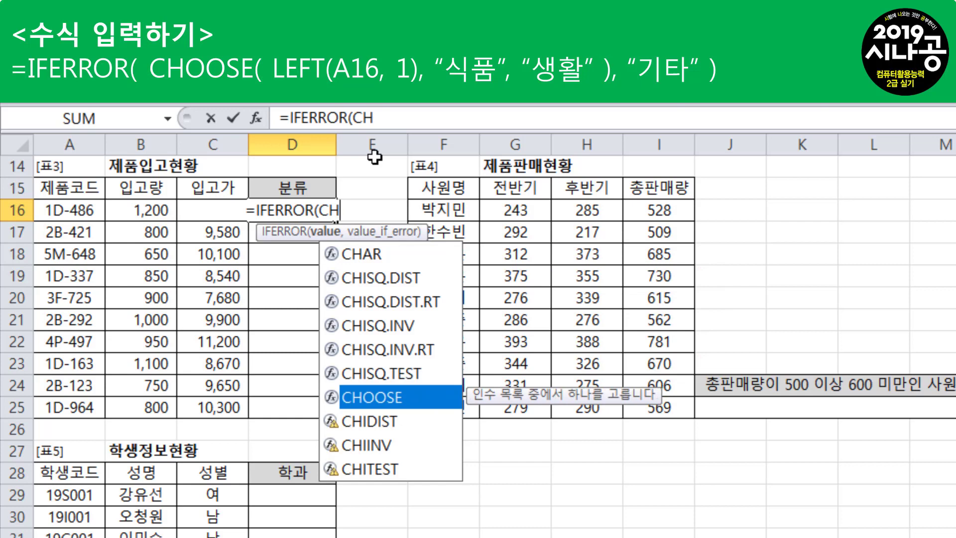
key("Tab")
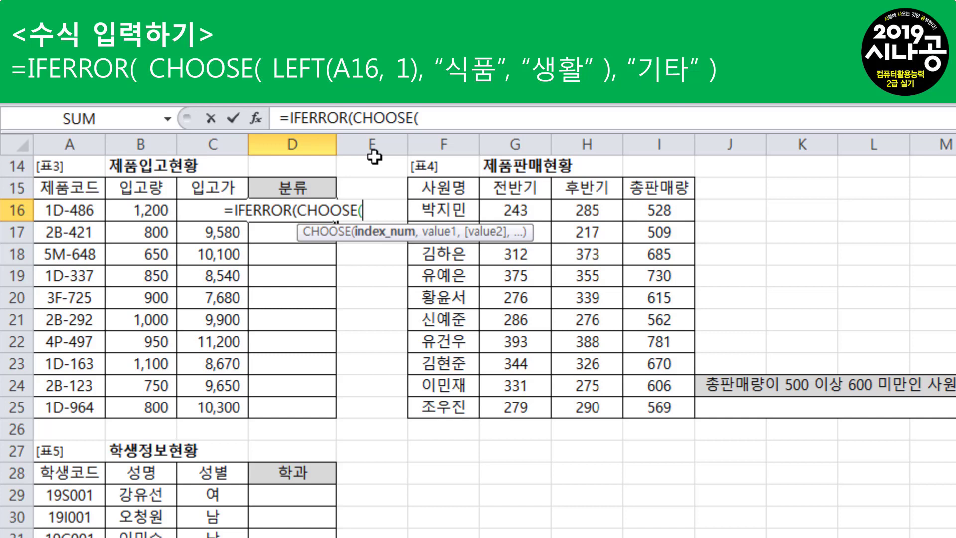
Enter LEFT(A16,1) as the index number of CHOOSE in the D16 formula
type("L")
key("Down")
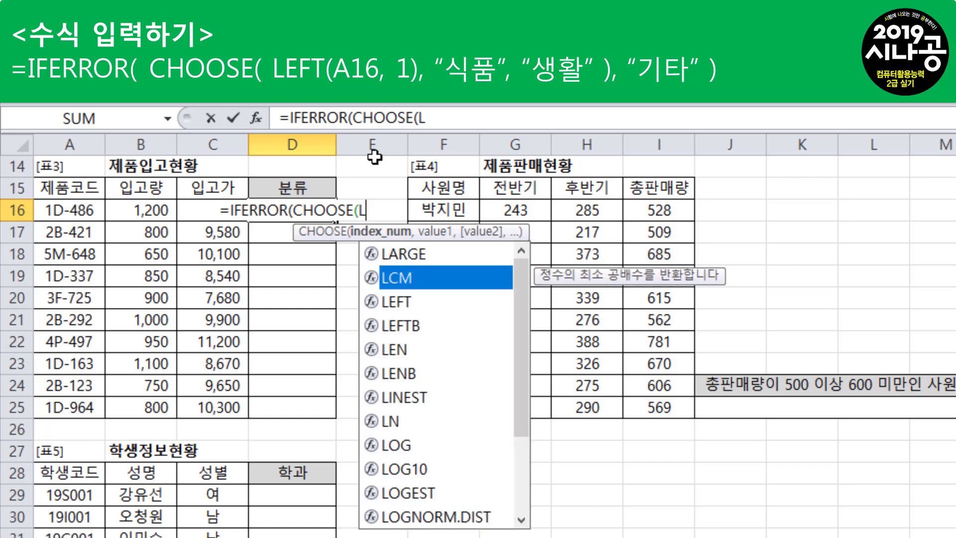
key("Down")
key("Tab")
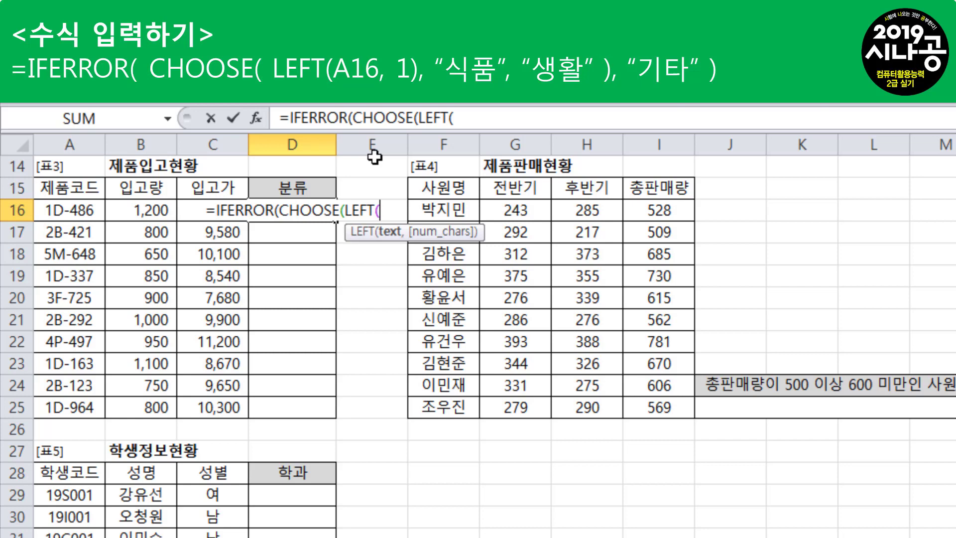
left_click(99, 208)
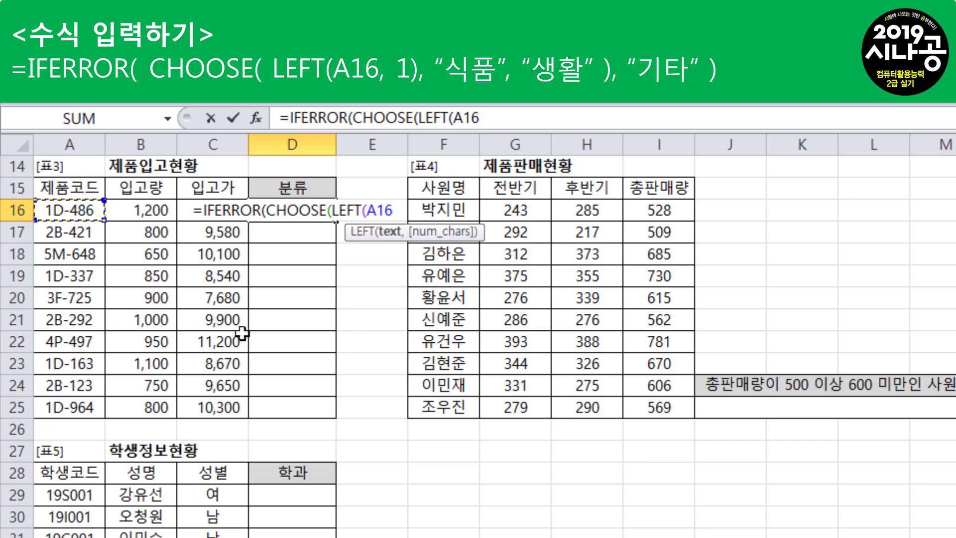
type(",")
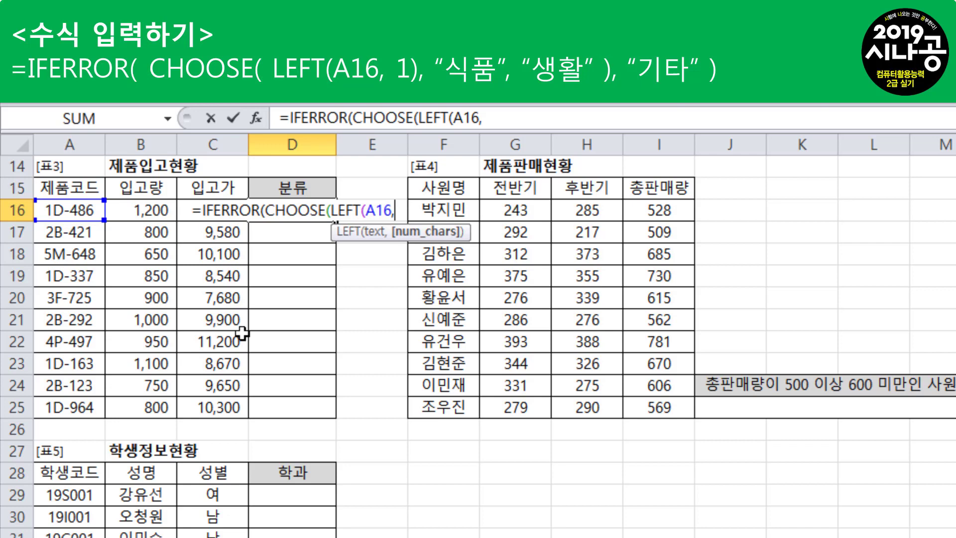
type("1")
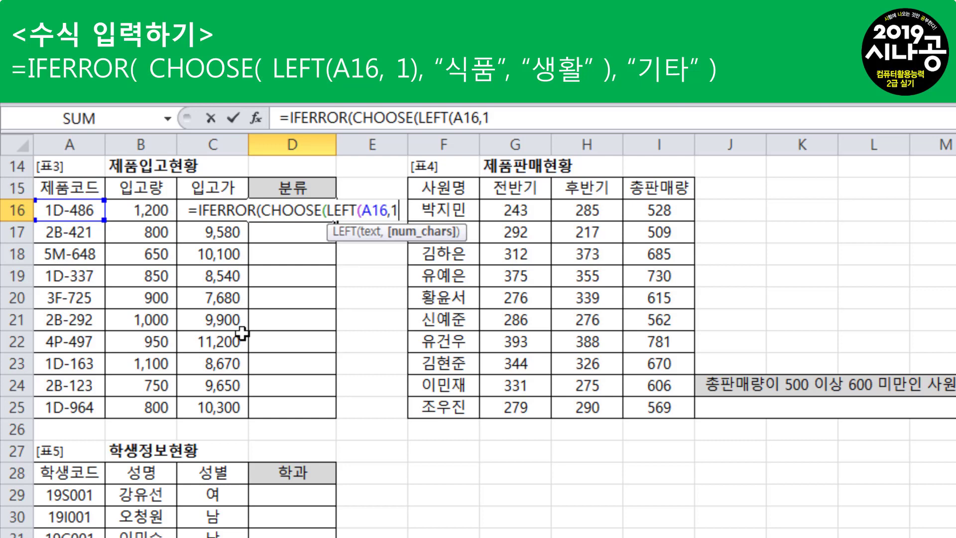
type(")")
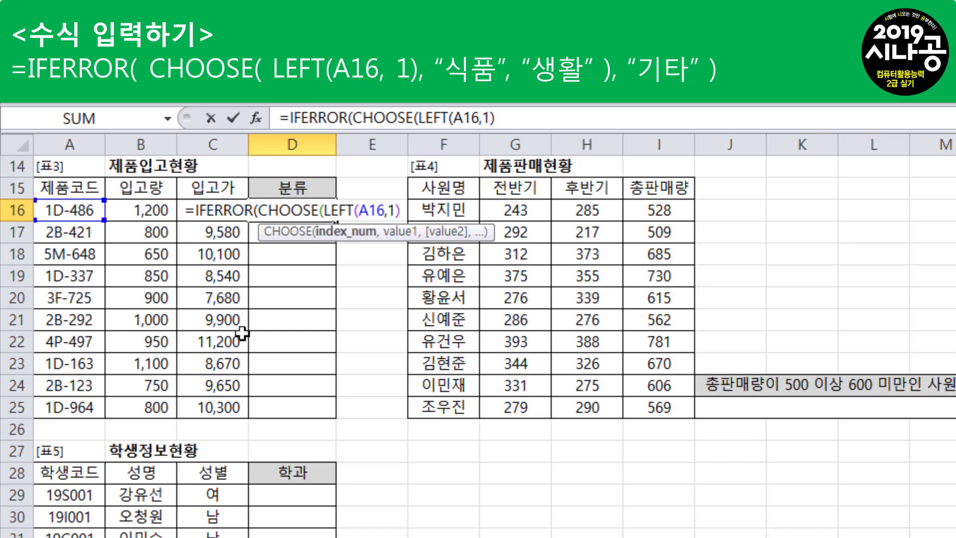
type(",")
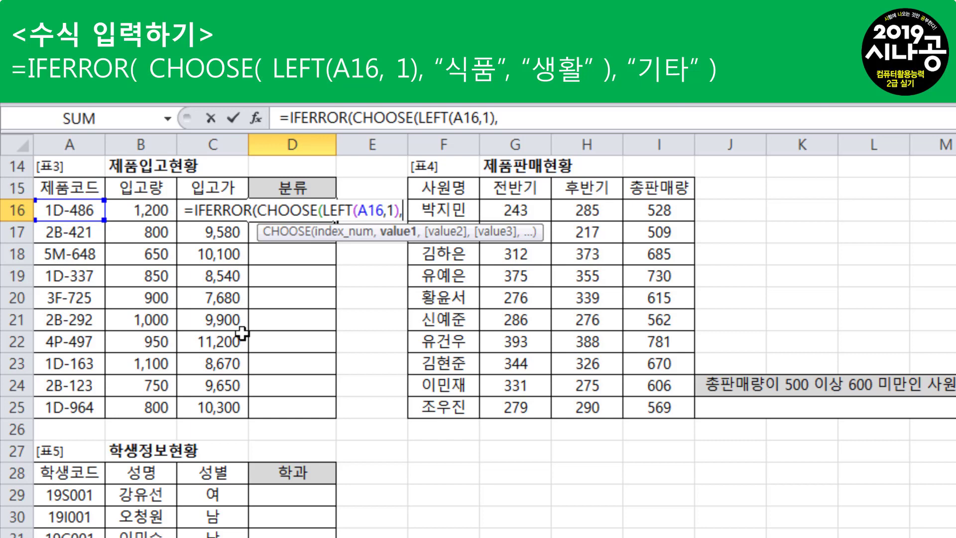
Add "식품" and "생활" as the two CHOOSE values and close the CHOOSE function
type("\"식ㅍ")
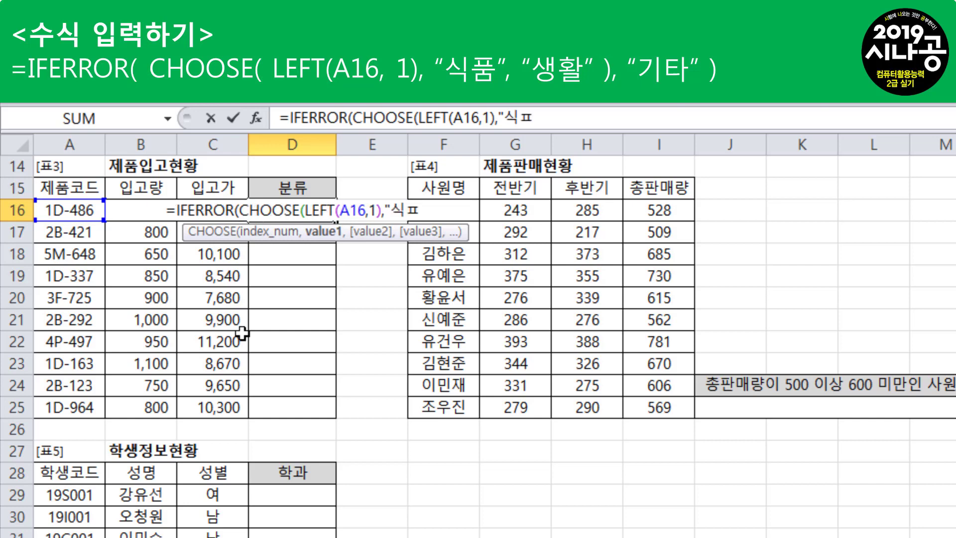
type("ㅜㅁ")
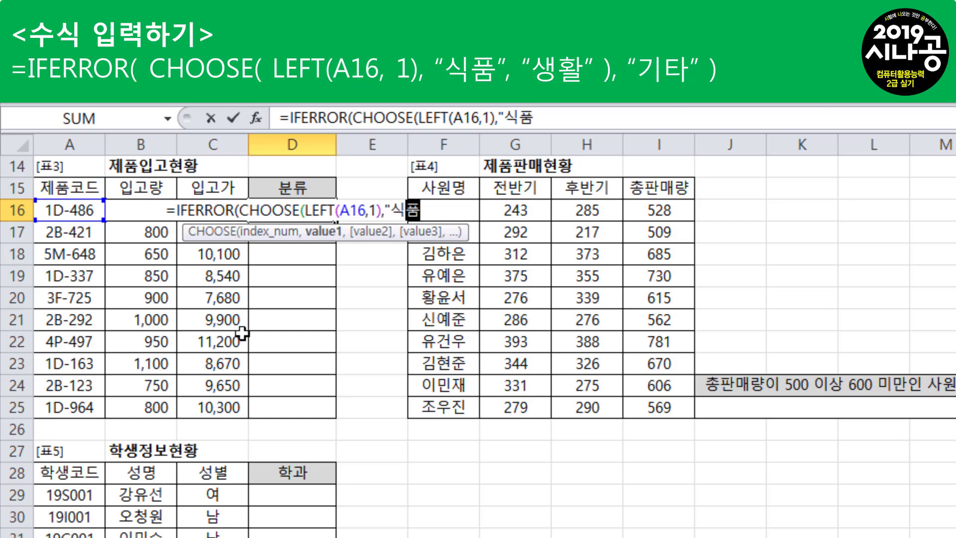
type("\"")
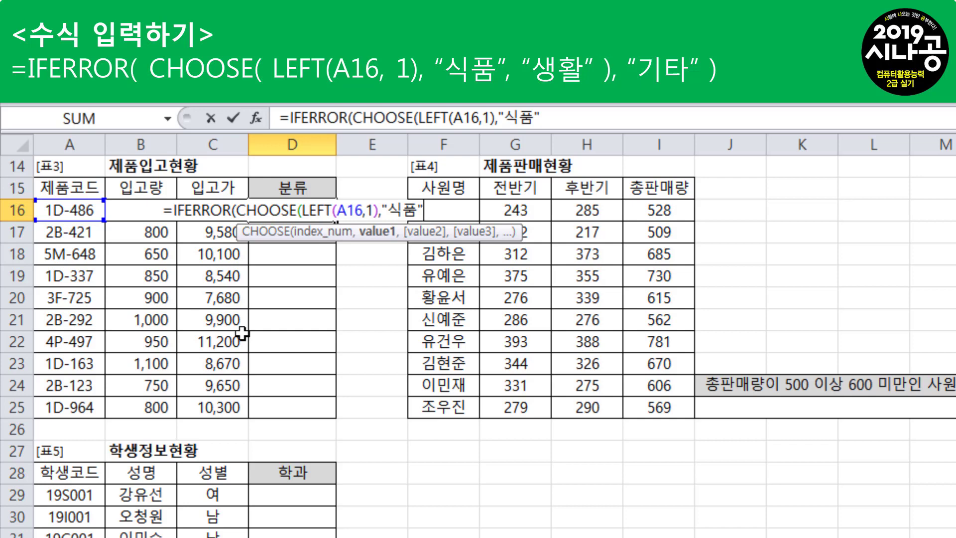
type(",")
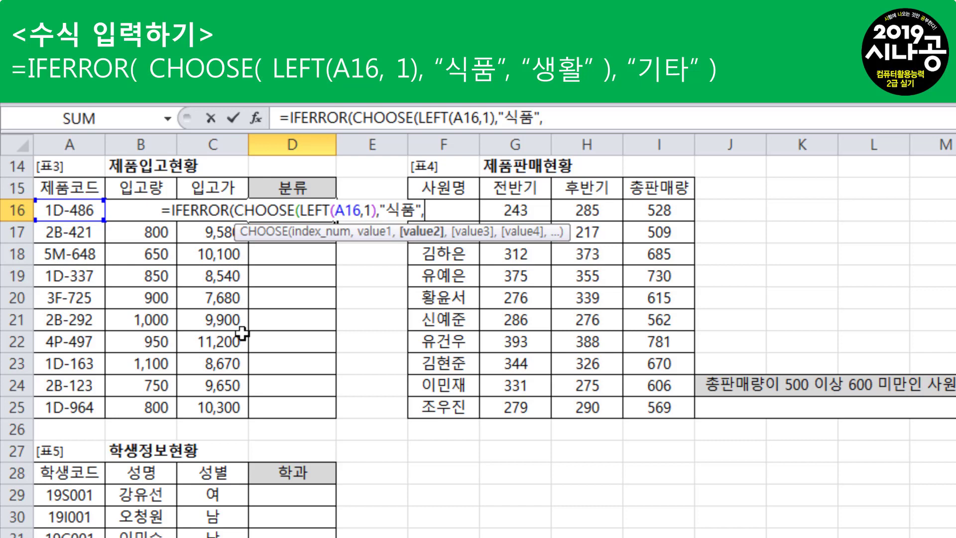
type("\"생ㅎ")
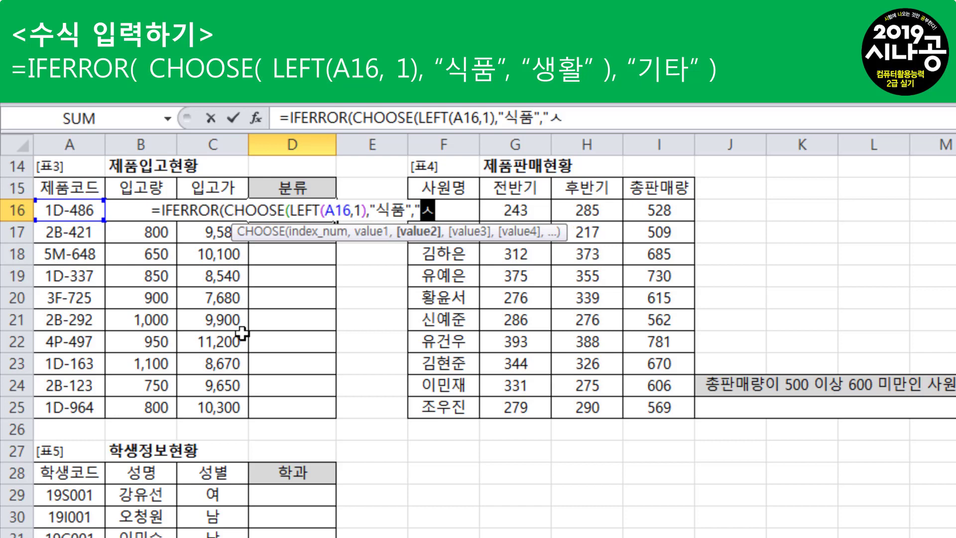
type("활\"")
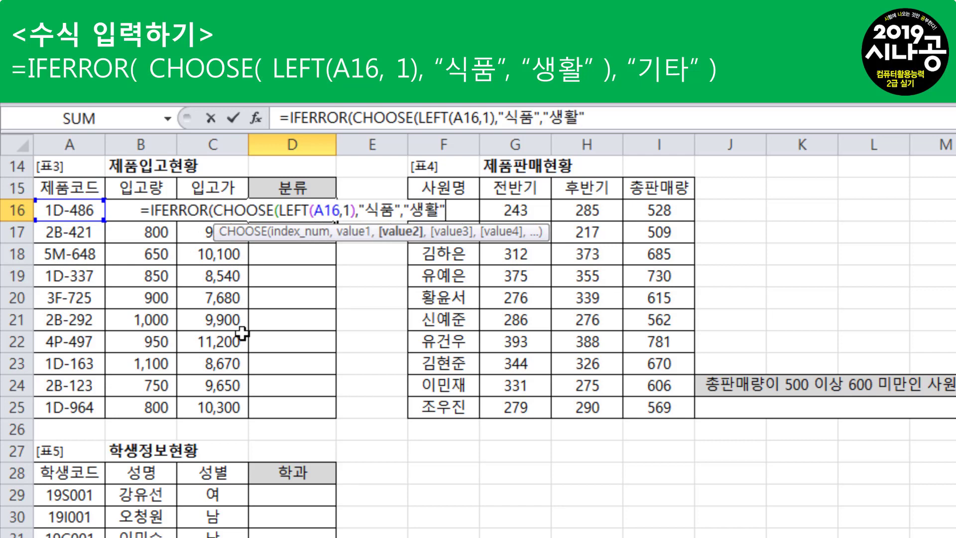
type(")")
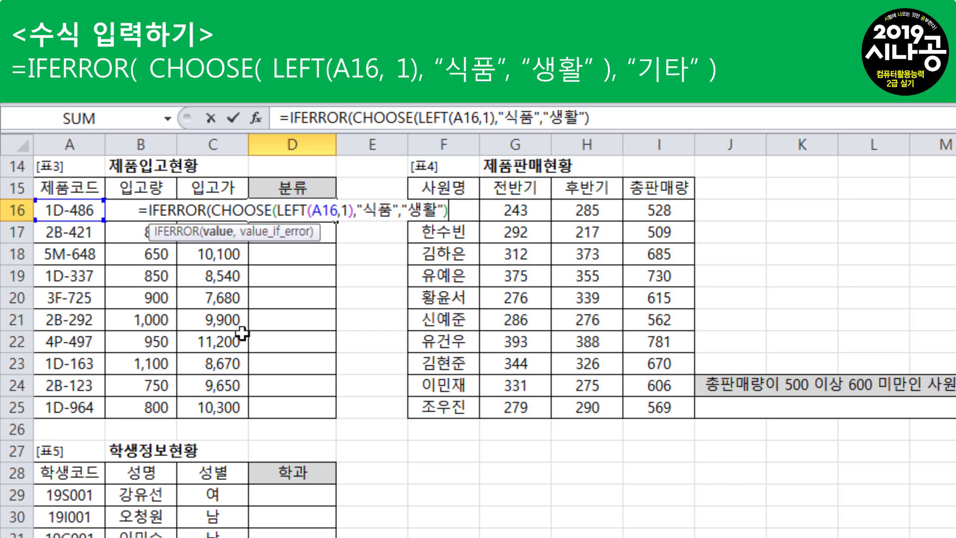
Complete the D16 formula with "기타" as the IFERROR fallback value and fill it down through D25
type(",")
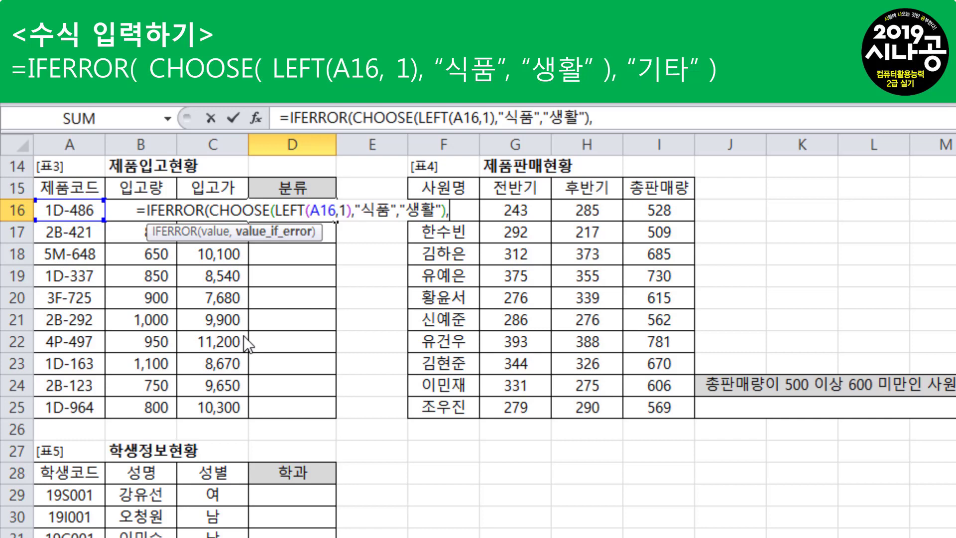
type("\"기")
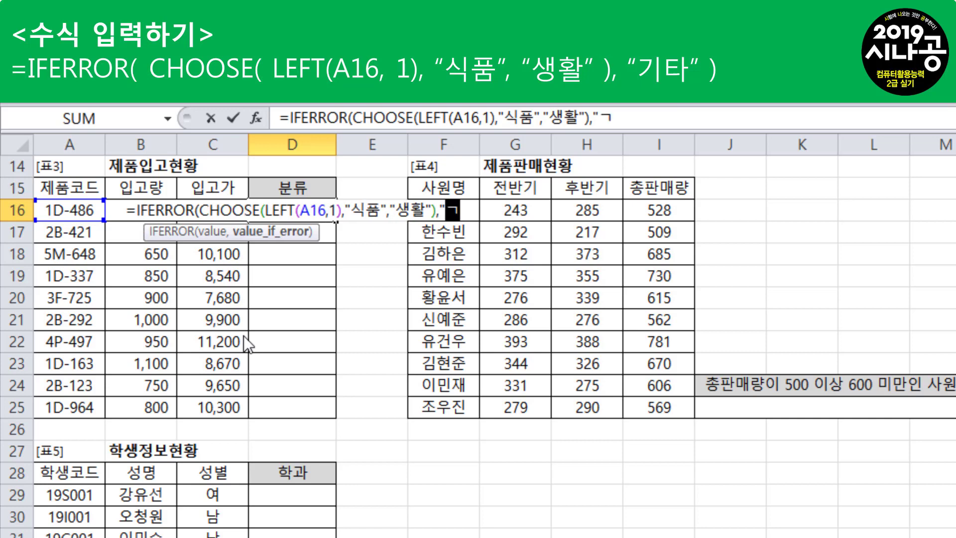
type("타\"")
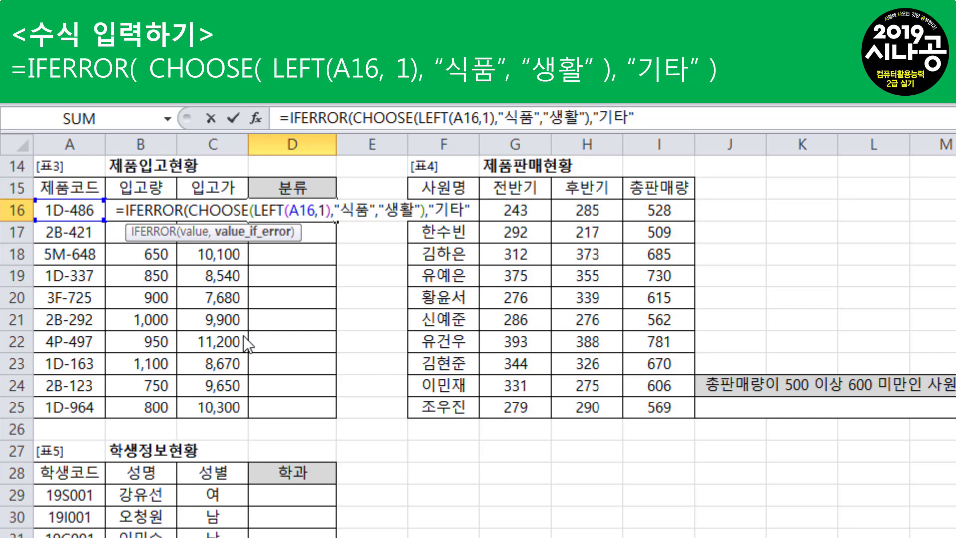
type(")")
key("Return")
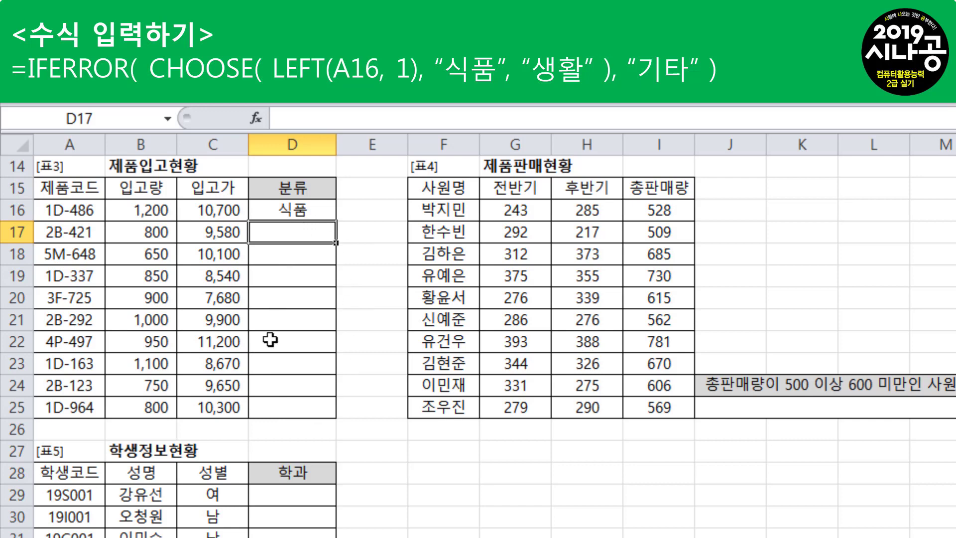
left_click(298, 211)
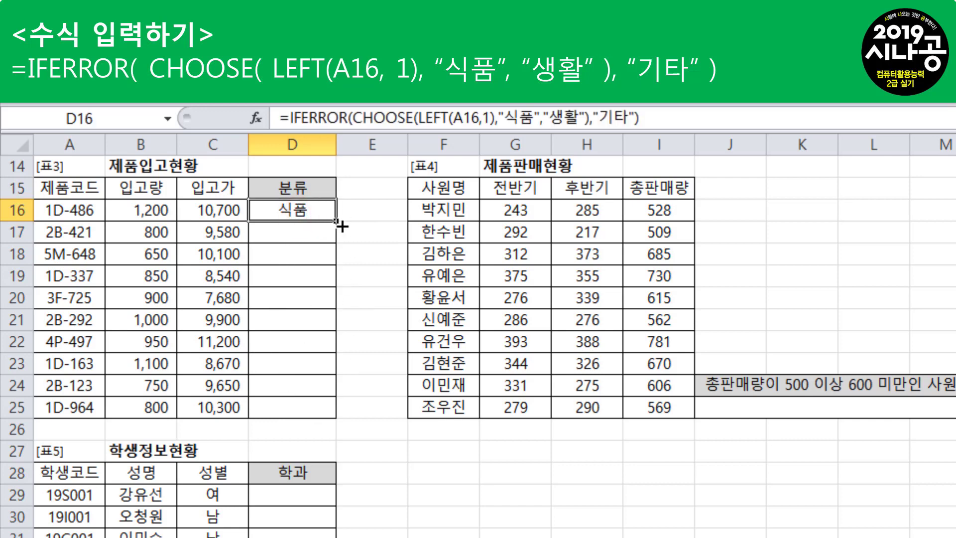
left_click_drag(336, 220, 335, 417)
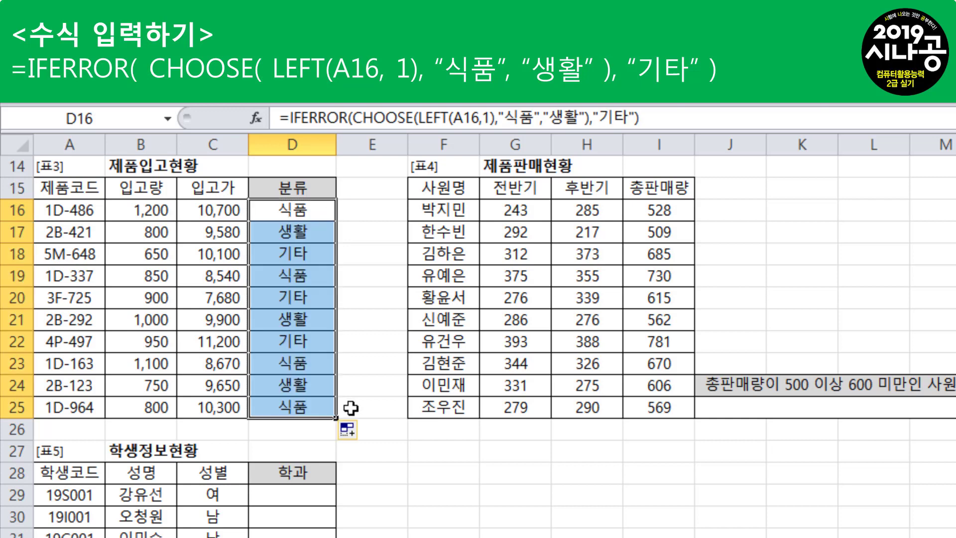
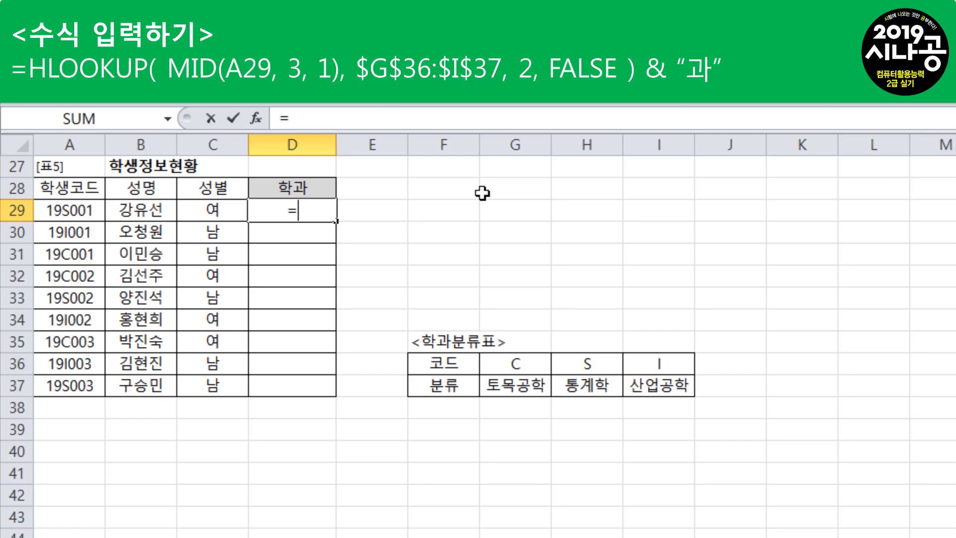
Start an HLOOKUP formula in cell D29 with MID(A29,3,1) as the lookup value
type("HL")
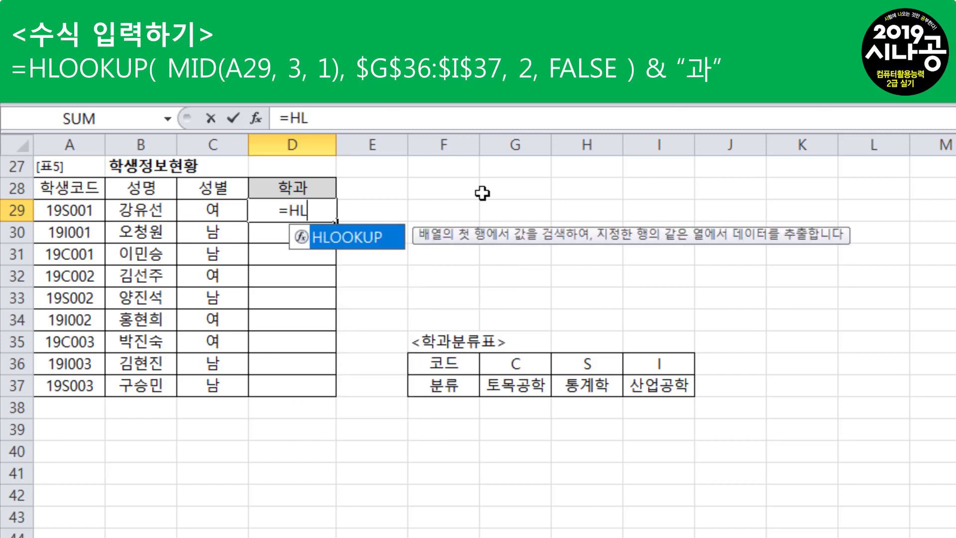
key("Tab")
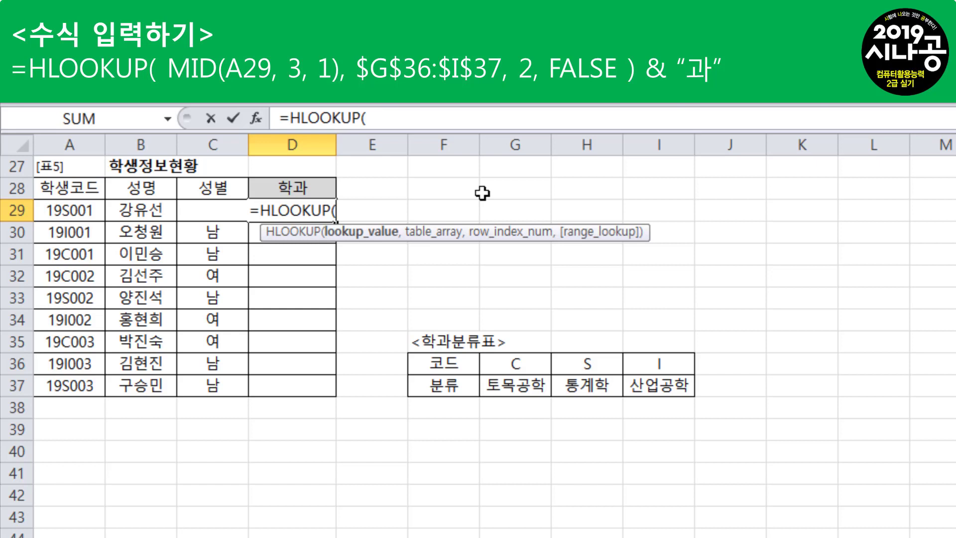
type("M")
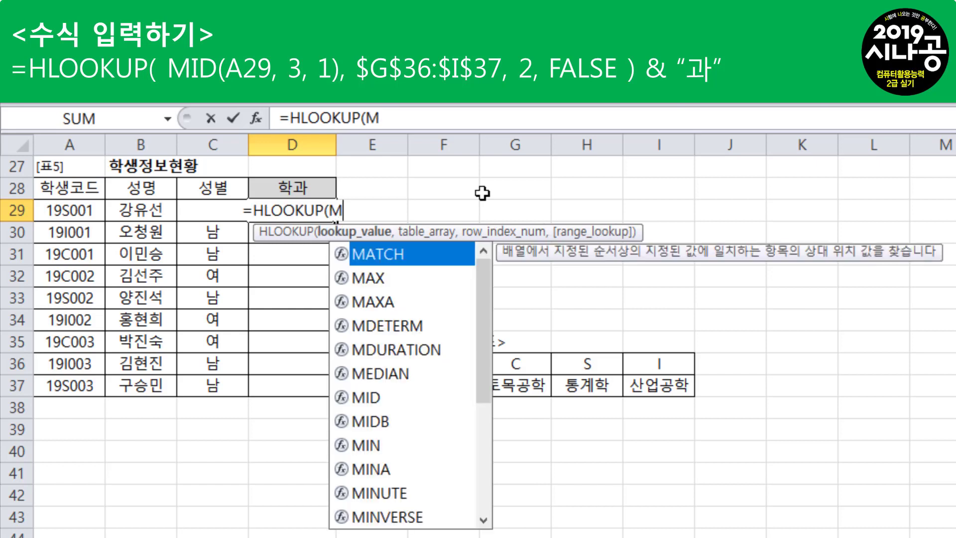
type("ID(")
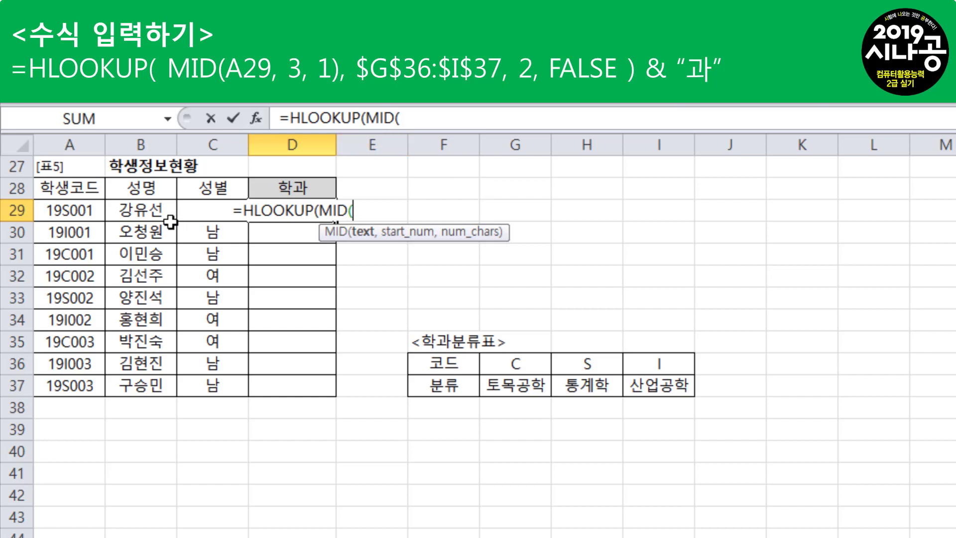
left_click(69, 210)
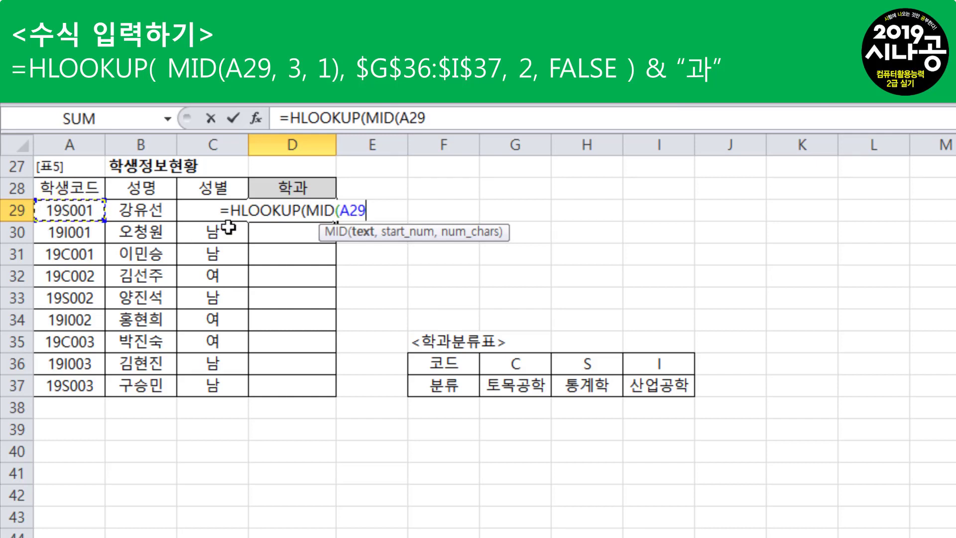
type(",")
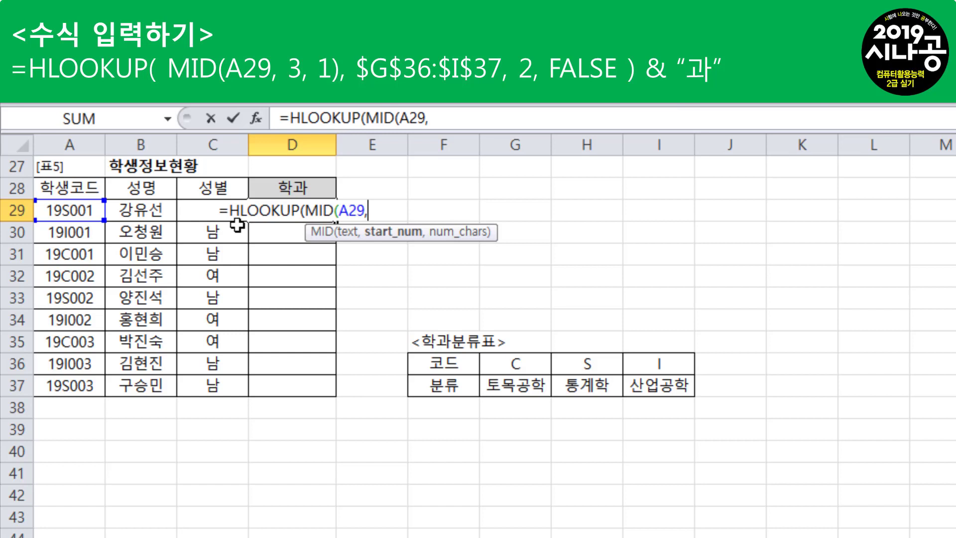
type("3")
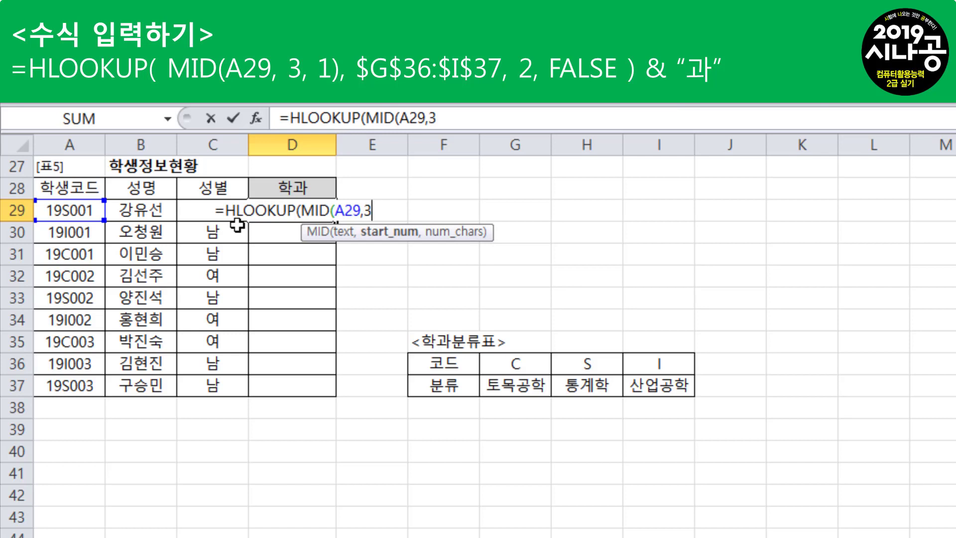
type(",")
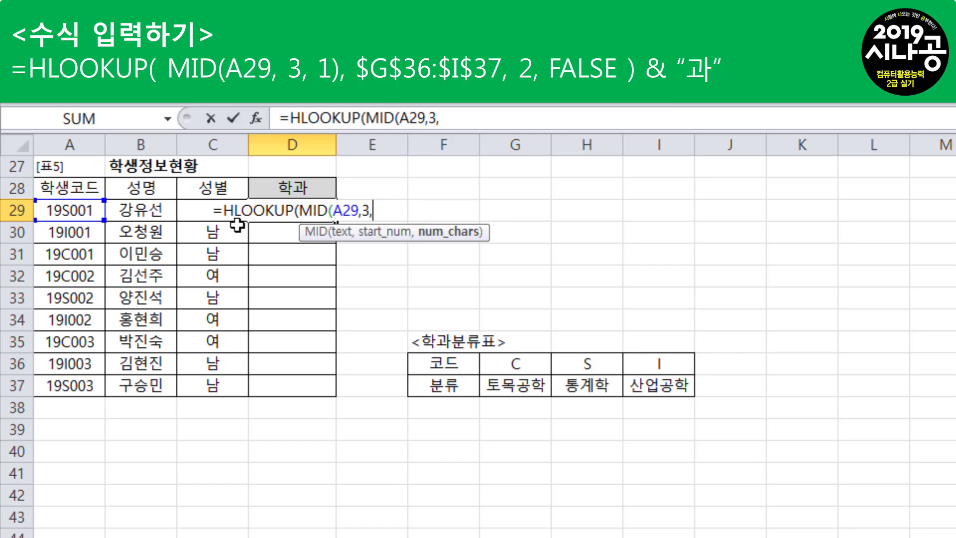
type("1")
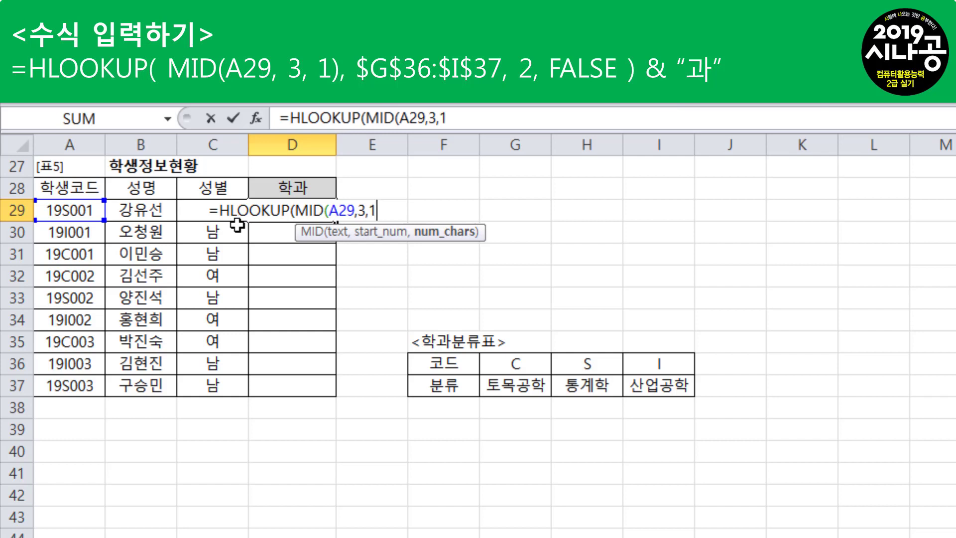
type(")")
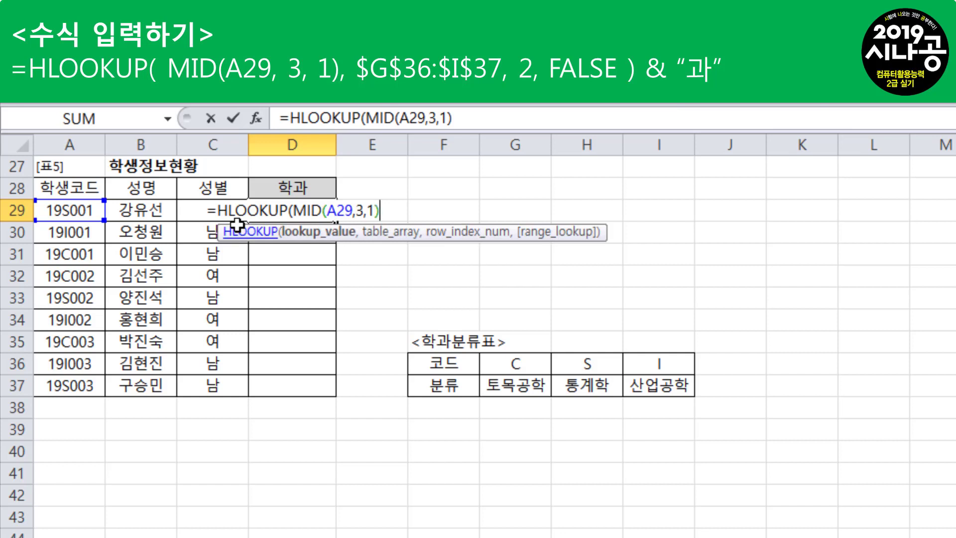
type(",")
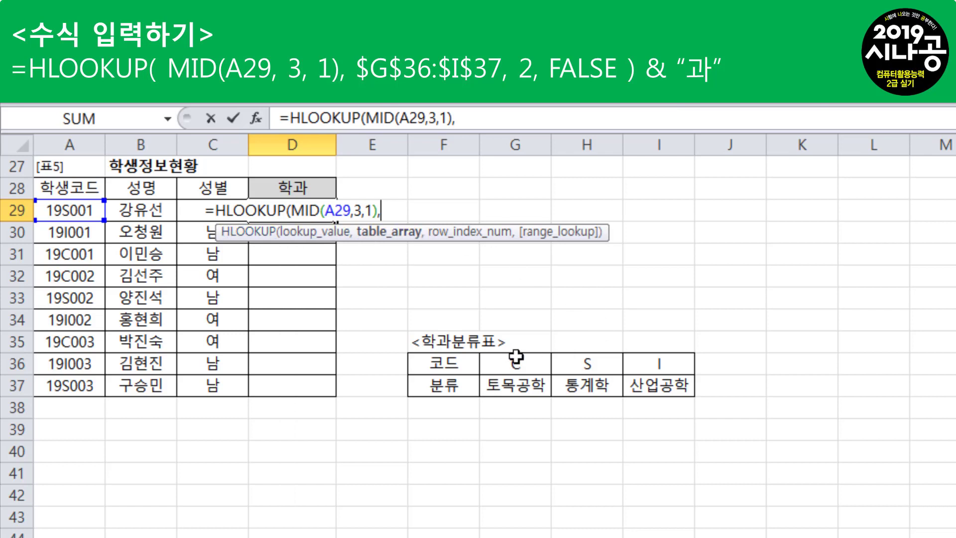
Set the HLOOKUP table array to G36:I37 of the 학과분류표 as the absolute reference $G$36:$I$37
left_click_drag(513, 364, 676, 388)
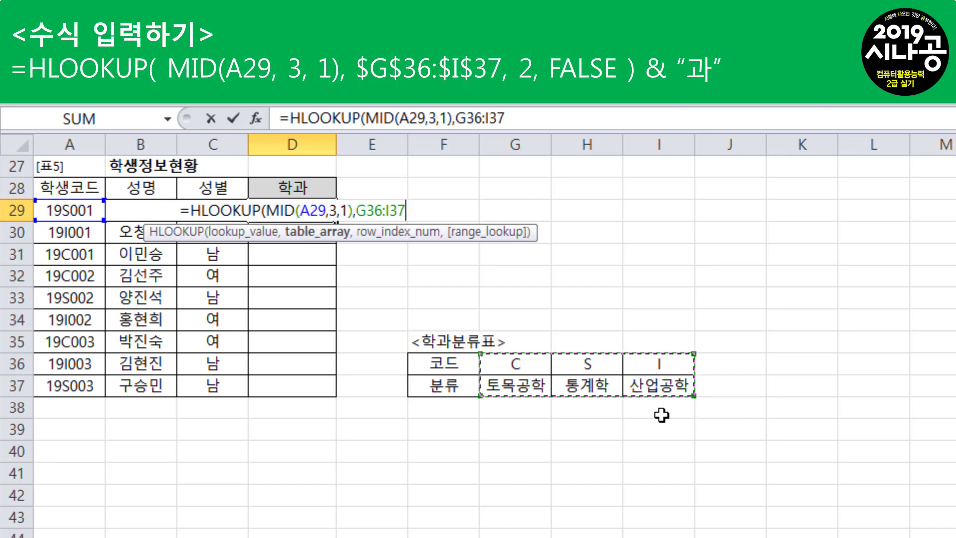
key("F4")
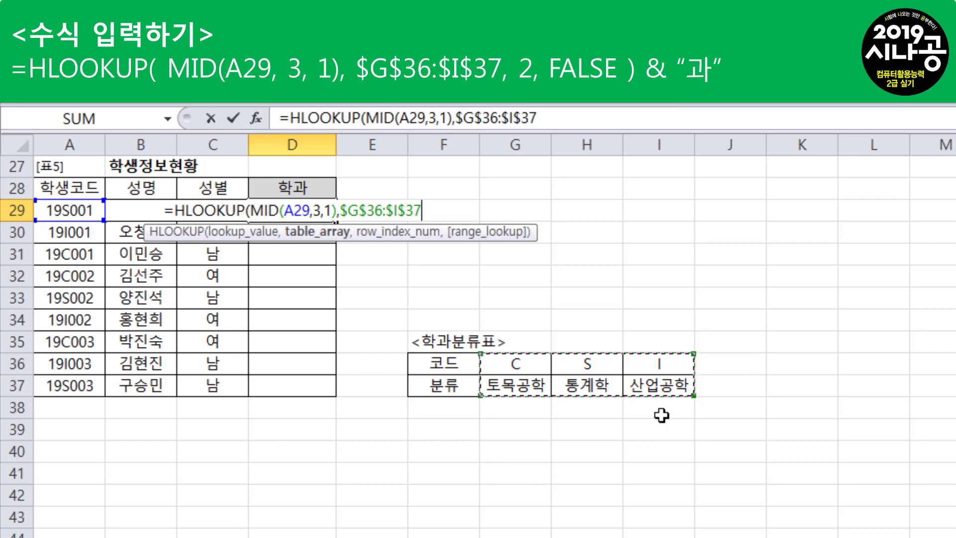
type(",")
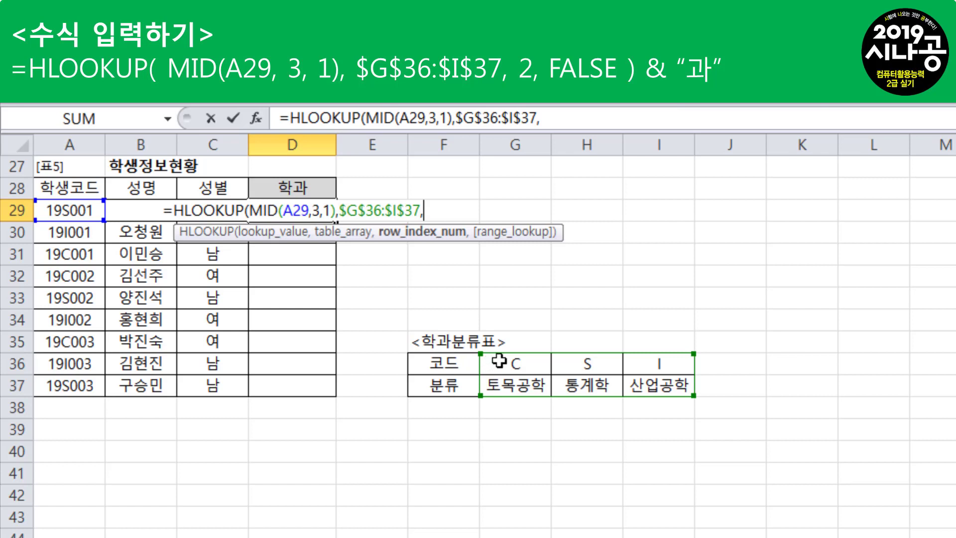
Set the HLOOKUP row index to 2 with FALSE for an exact match and close the function
type("2")
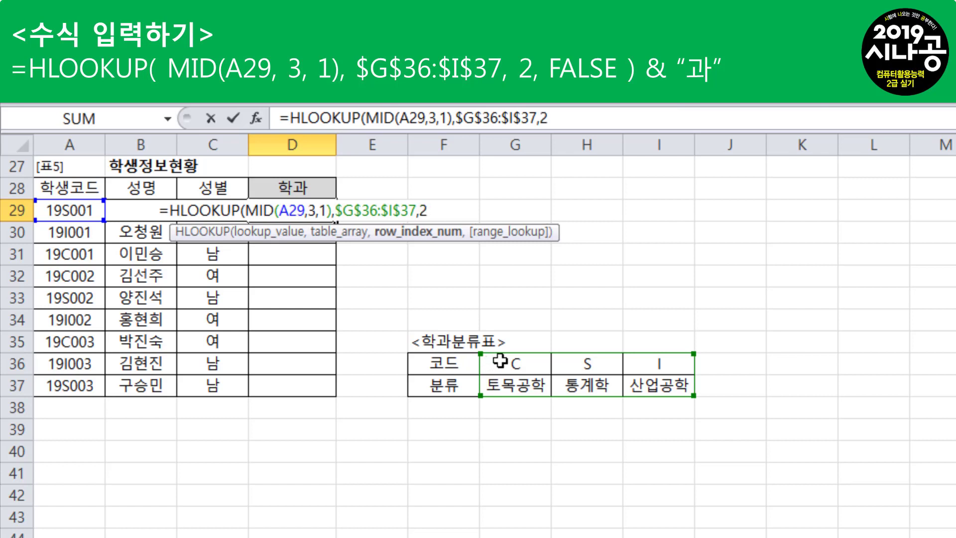
type(",")
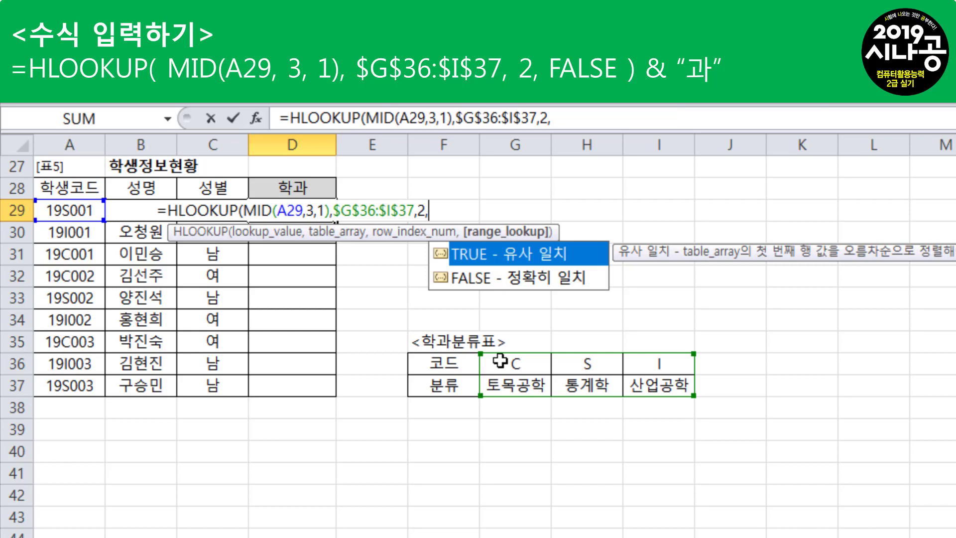
key("Down")
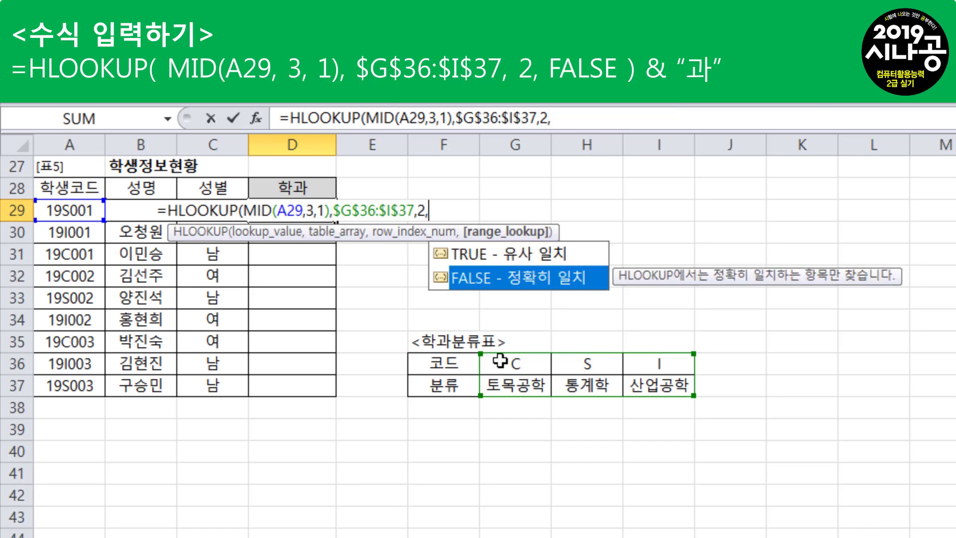
key("Tab")
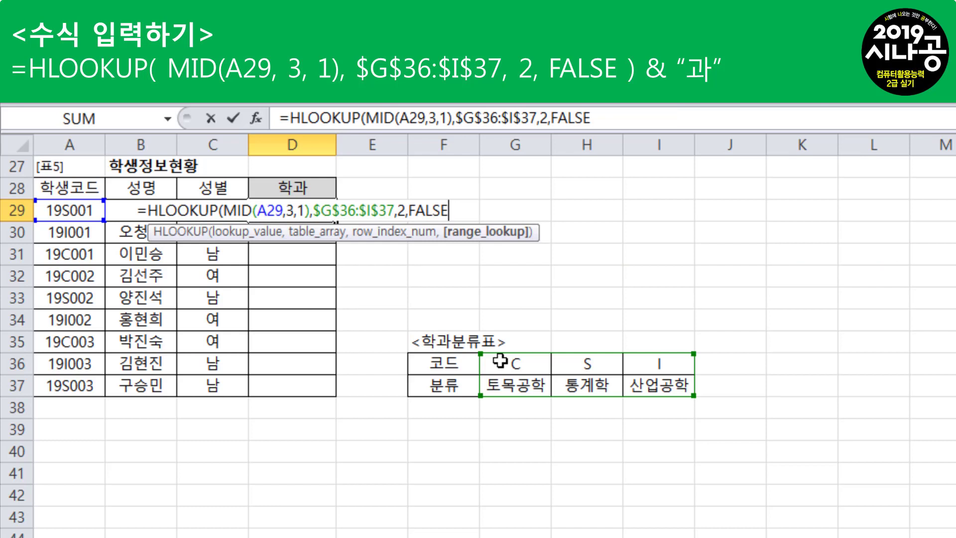
type(")")
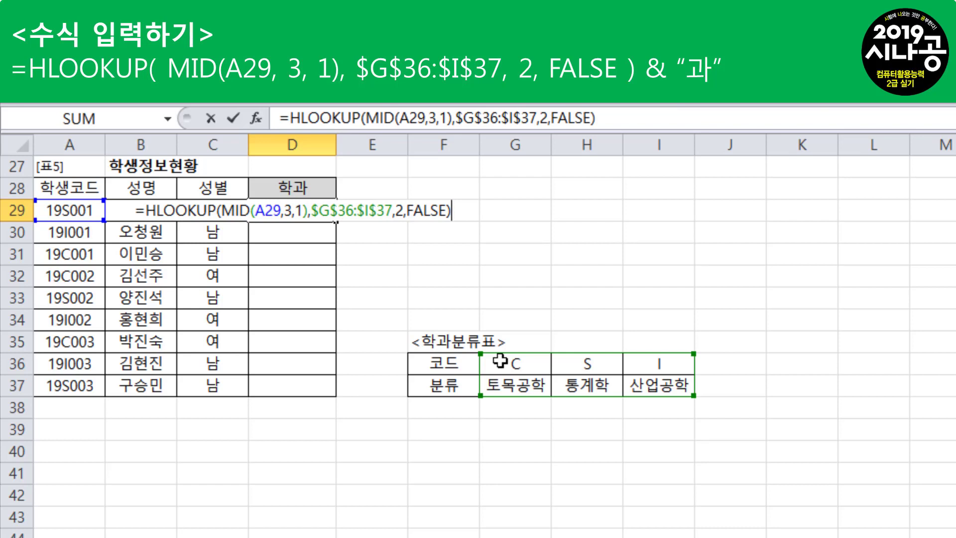
Append &"과" to the HLOOKUP result and enter the formula in D29
type("&")
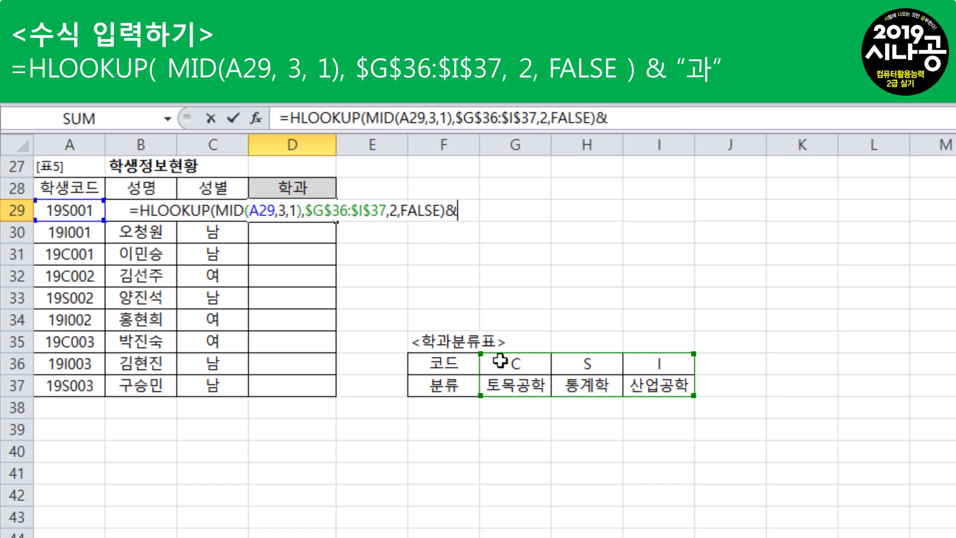
type("\"고ㅏ")
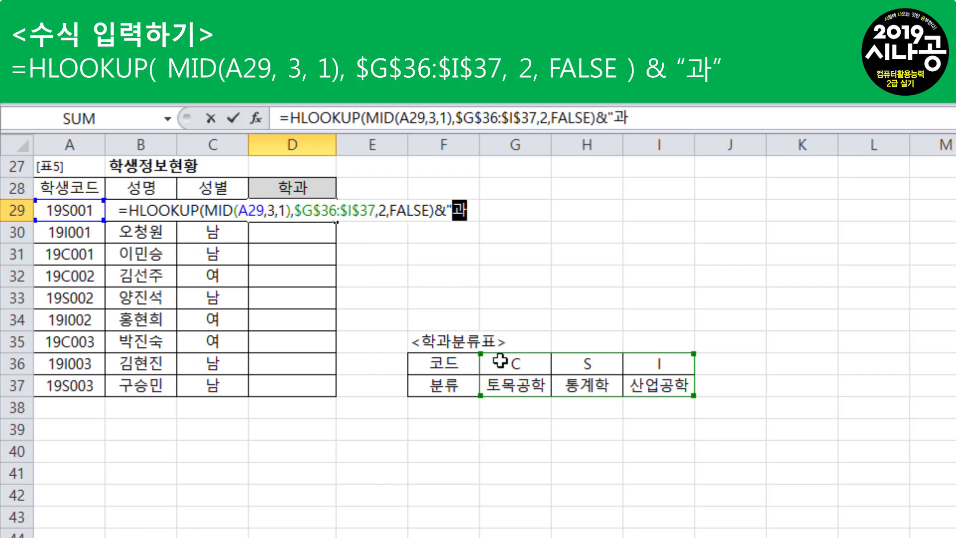
type("\"")
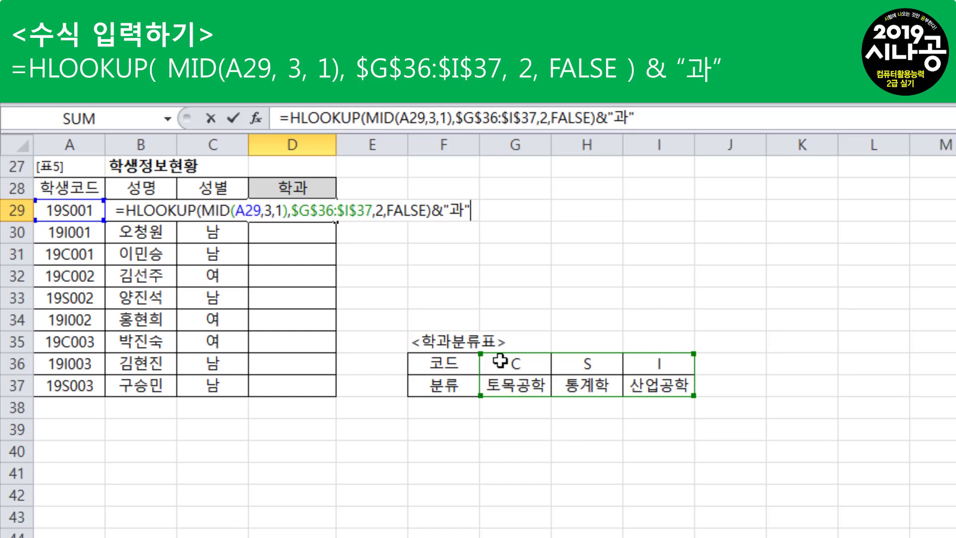
key("Return")
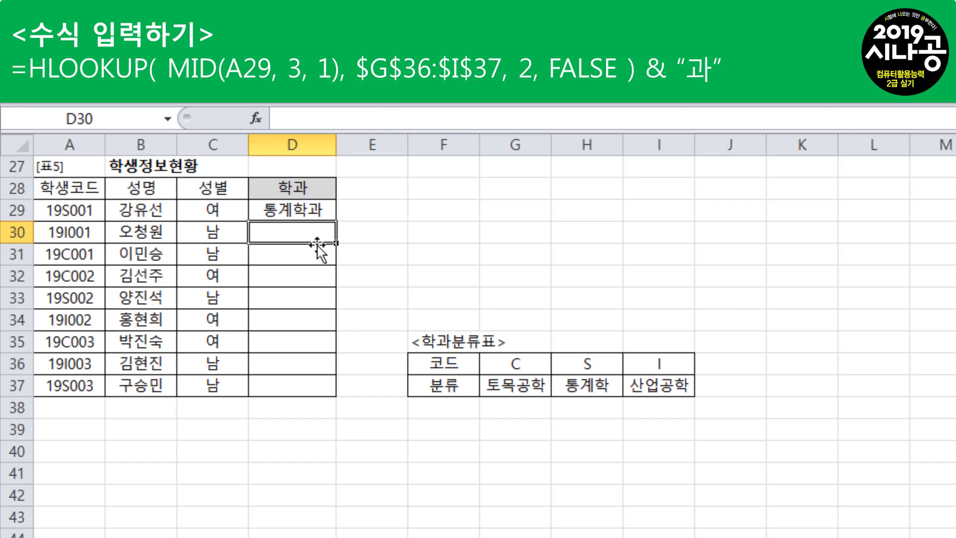
Fill the D29 formula down through D37 to complete the 학과 column
left_click(316, 209)
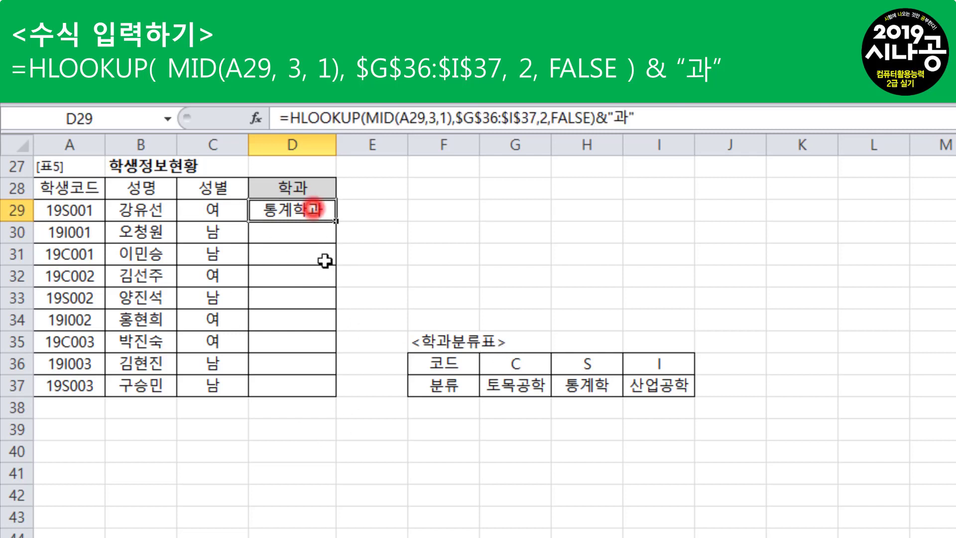
left_click(342, 221)
left_click(331, 215)
left_click_drag(335, 220, 324, 396)
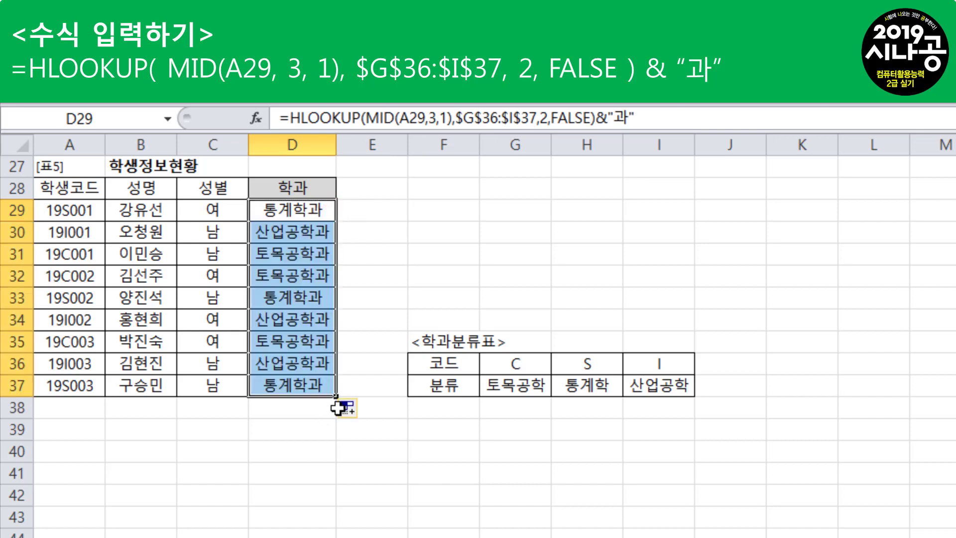